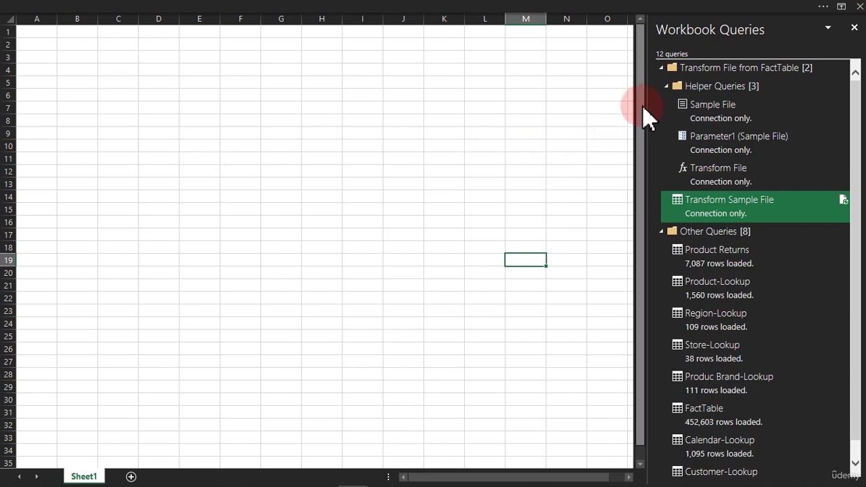
Collapse the Transform File from FactTable query group and bring up the Power Pivot ribbon tab.
{"action": "left_click", "coordinate": [662, 68]}
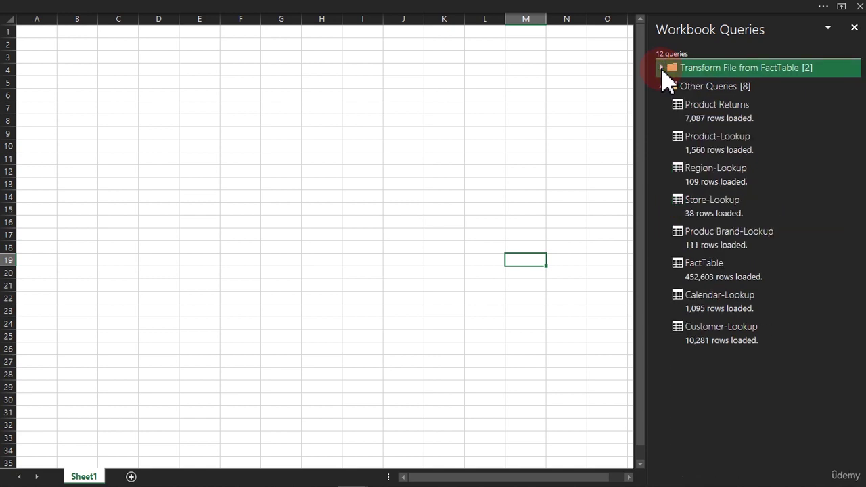
{"action": "left_click", "coordinate": [228, 8]}
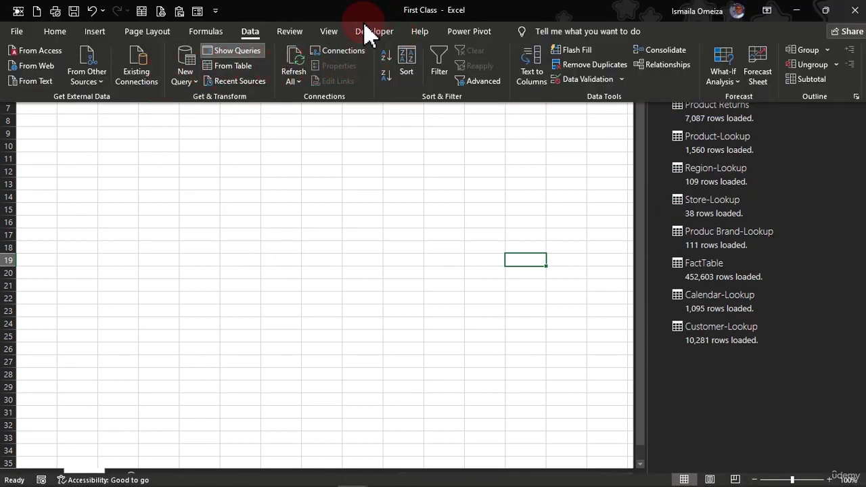
{"action": "left_click", "coordinate": [465, 34]}
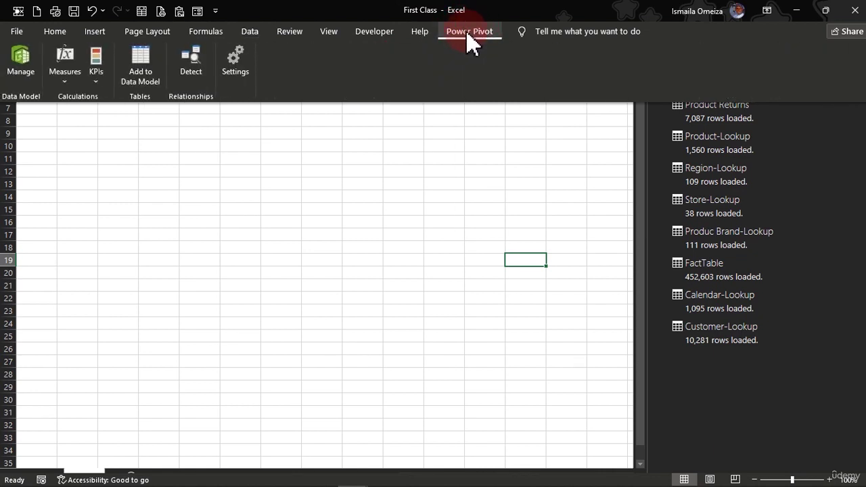
Verify under Options > Add-ins > COM Add-ins that Power Pivot is ticked, then cancel out.
{"action": "left_click", "coordinate": [19, 32]}
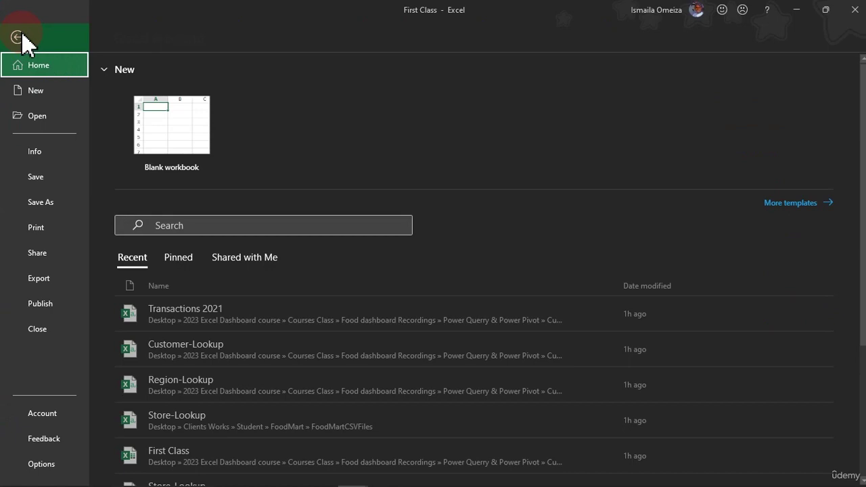
{"action": "left_click", "coordinate": [31, 464]}
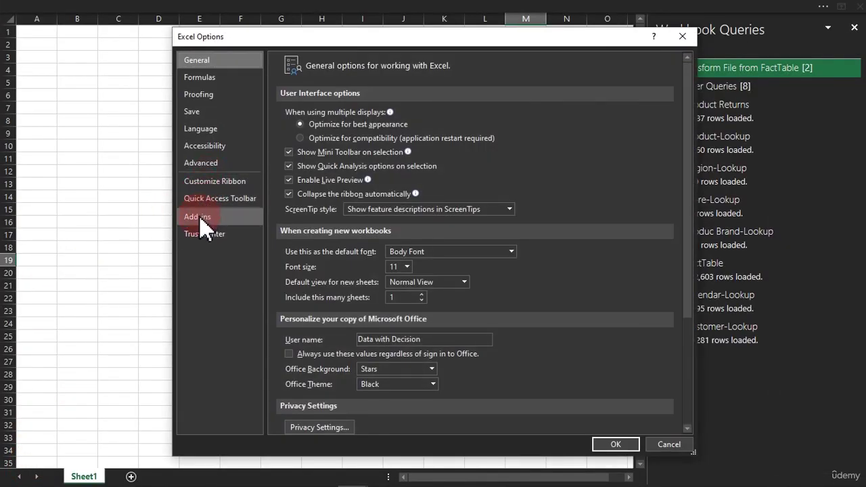
{"action": "left_click", "coordinate": [197, 216]}
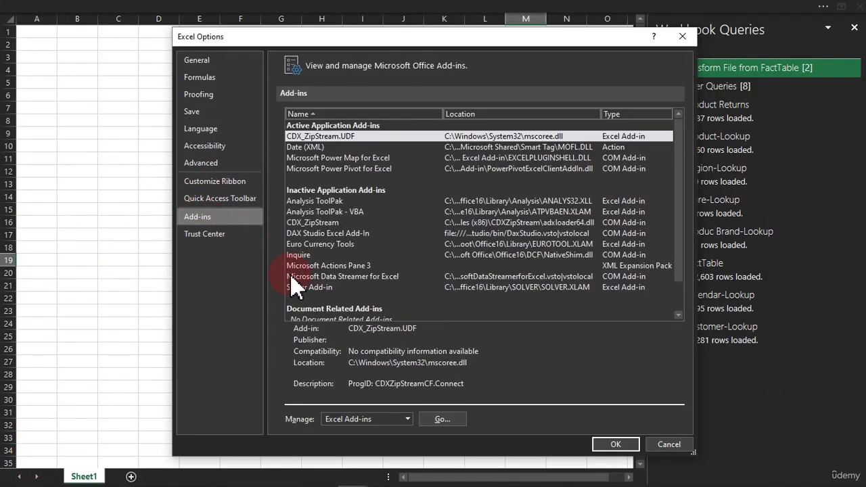
{"action": "left_click", "coordinate": [369, 419]}
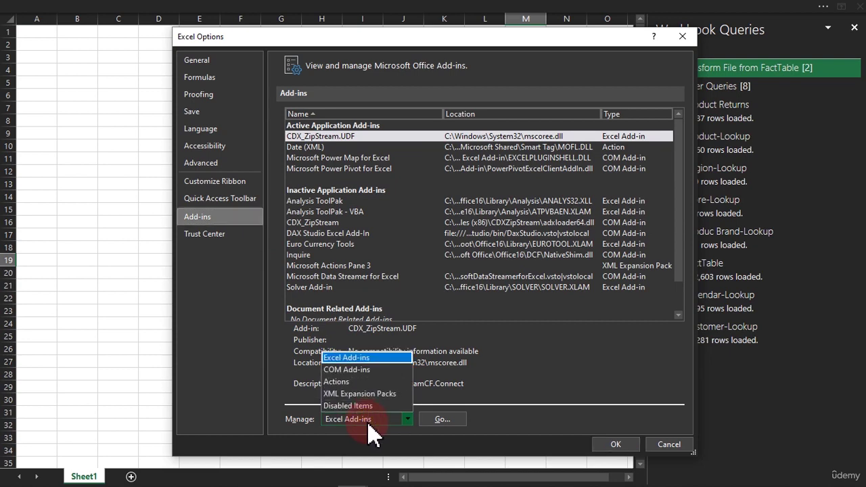
{"action": "left_click", "coordinate": [353, 370]}
{"action": "left_click", "coordinate": [442, 419]}
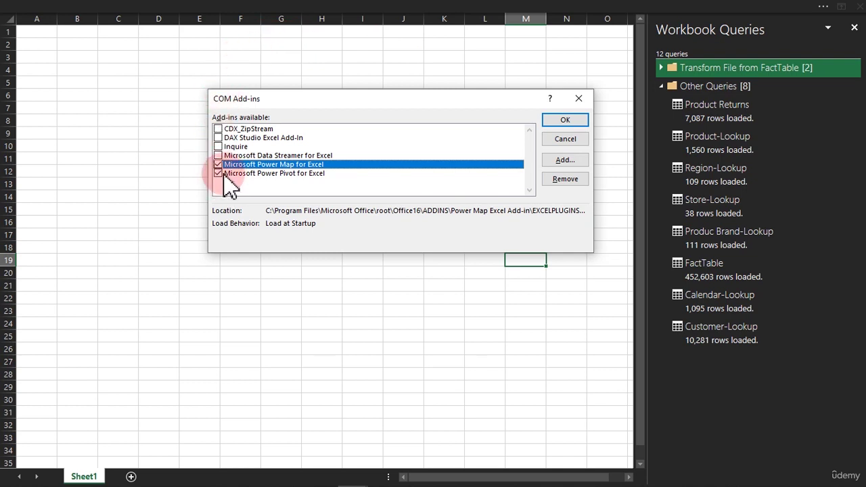
{"action": "left_click", "coordinate": [561, 140]}
{"action": "left_click", "coordinate": [409, 8]}
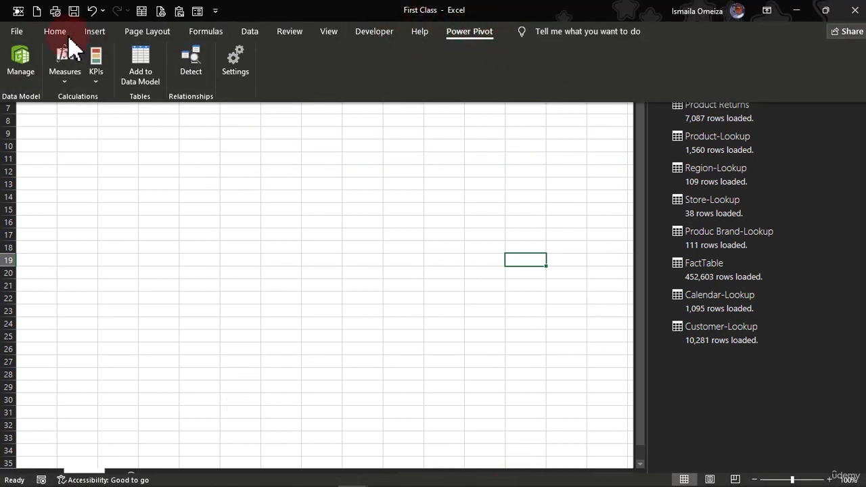
Open the Power Pivot data model diagram and enlarge Store-Lookup to show its Column1–Column19 fields.
{"action": "left_click", "coordinate": [20, 59]}
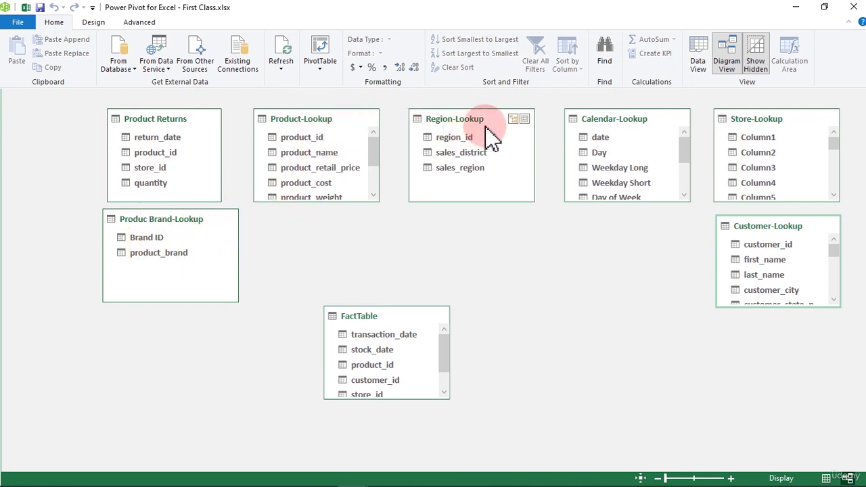
{"action": "left_click", "coordinate": [357, 316]}
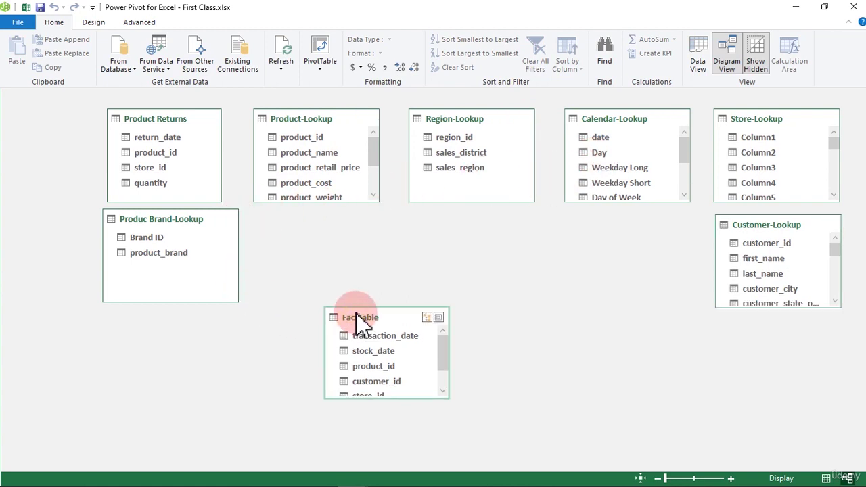
{"action": "left_click", "coordinate": [751, 120]}
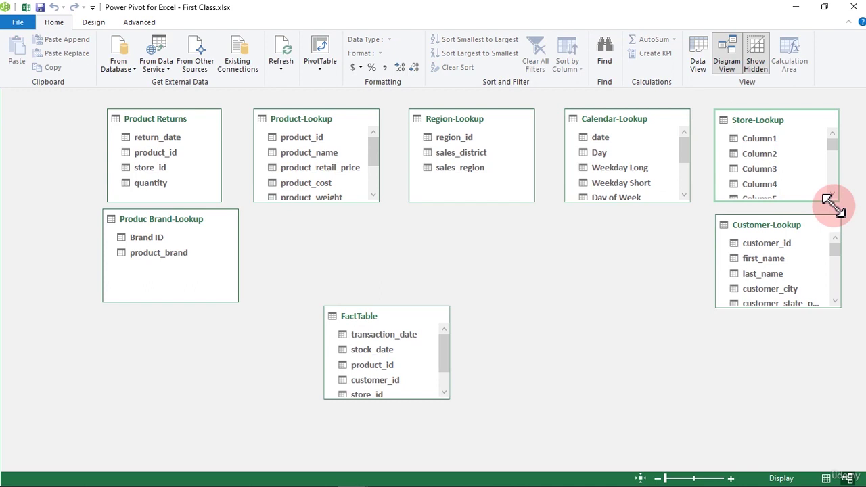
{"action": "left_click_drag", "start_coordinate": [838, 203], "coordinate": [827, 345]}
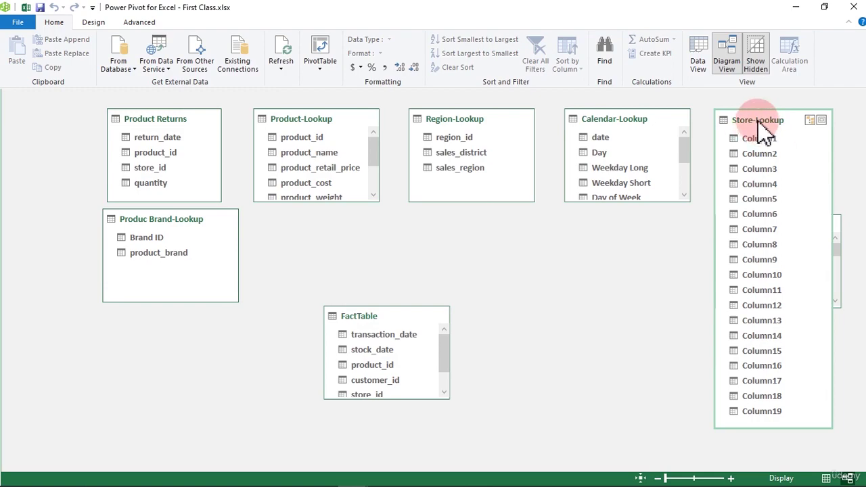
Back in the workbook, edit the Store-Lookup query from the Workbook Queries pane in Power Query.
{"action": "left_click", "coordinate": [26, 9]}
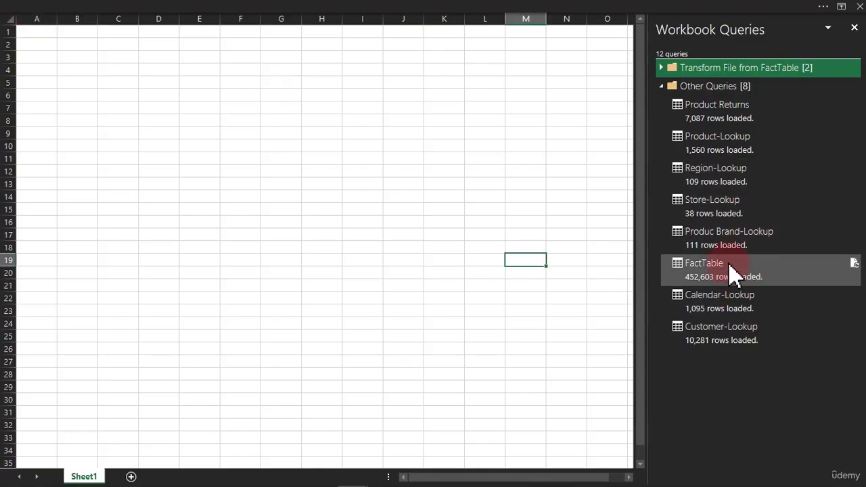
{"action": "left_click", "coordinate": [723, 213]}
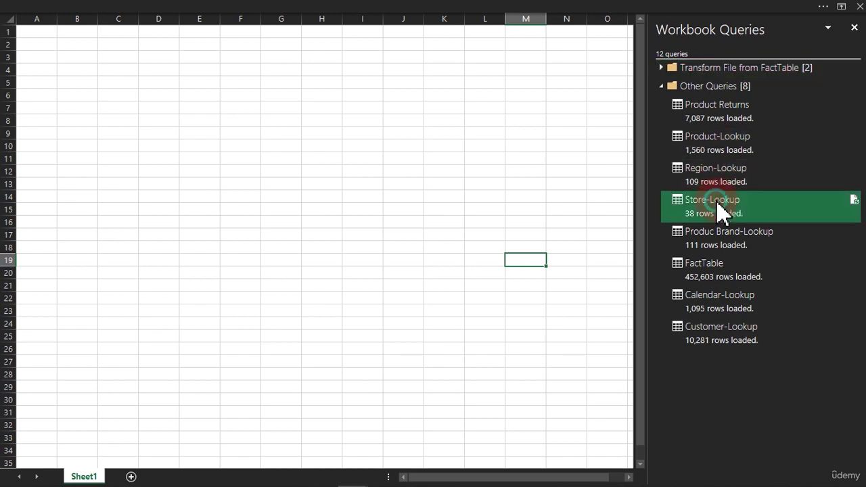
{"action": "right_click", "coordinate": [721, 212]}
{"action": "left_click", "coordinate": [744, 240]}
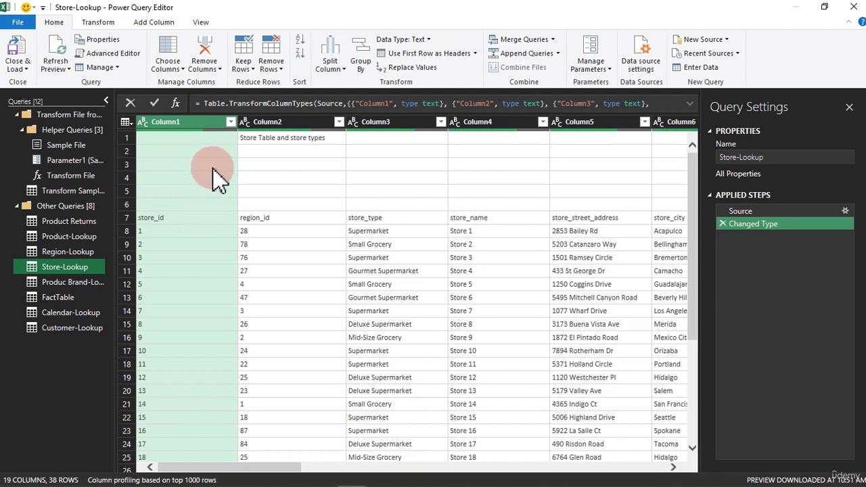
Filter (blank) out of Column1 and promote the first row to headers, leaving 24 rows.
{"action": "left_click", "coordinate": [231, 126]}
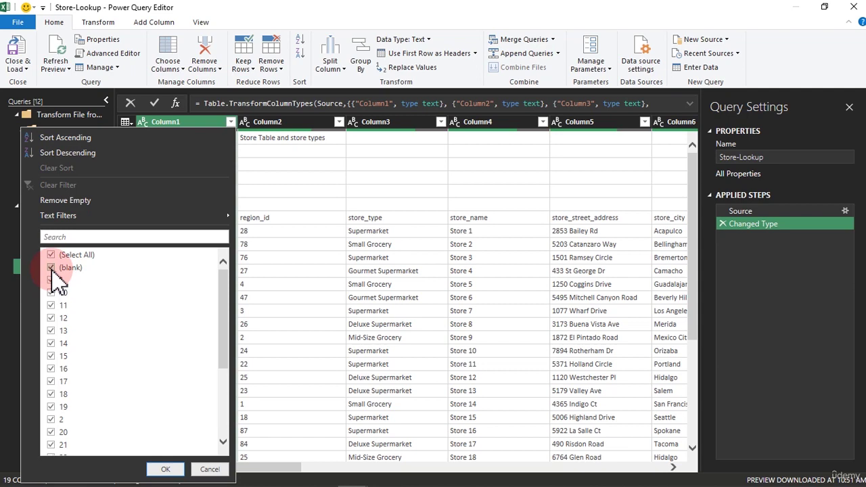
{"action": "left_click", "coordinate": [51, 268]}
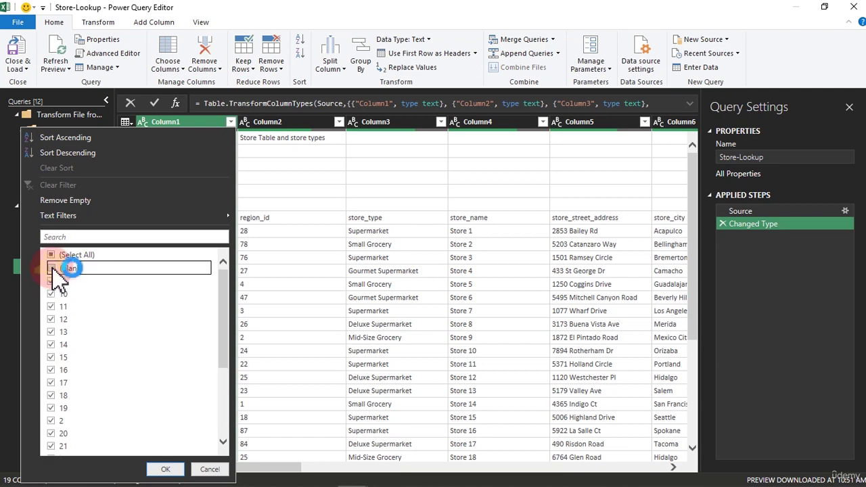
{"action": "left_click", "coordinate": [179, 469]}
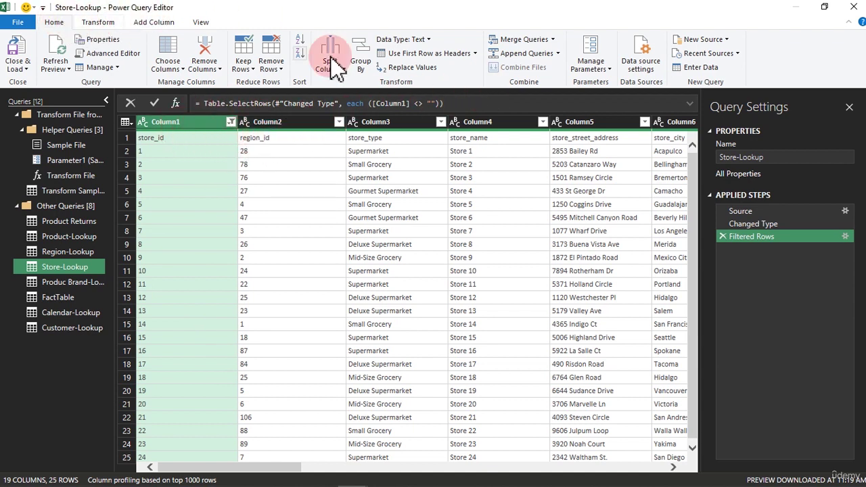
{"action": "left_click", "coordinate": [421, 57]}
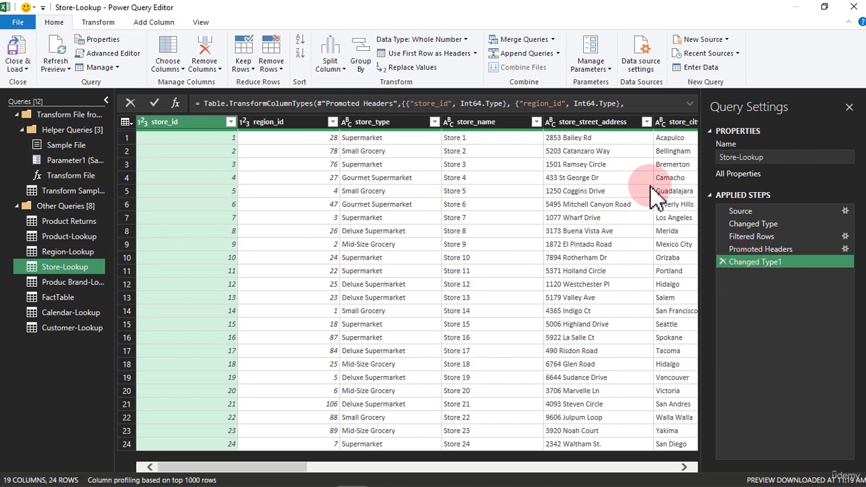
Delete all the empty unnamed columns from the first blank one rightward.
{"action": "left_click_drag", "start_coordinate": [288, 467], "coordinate": [668, 398]}
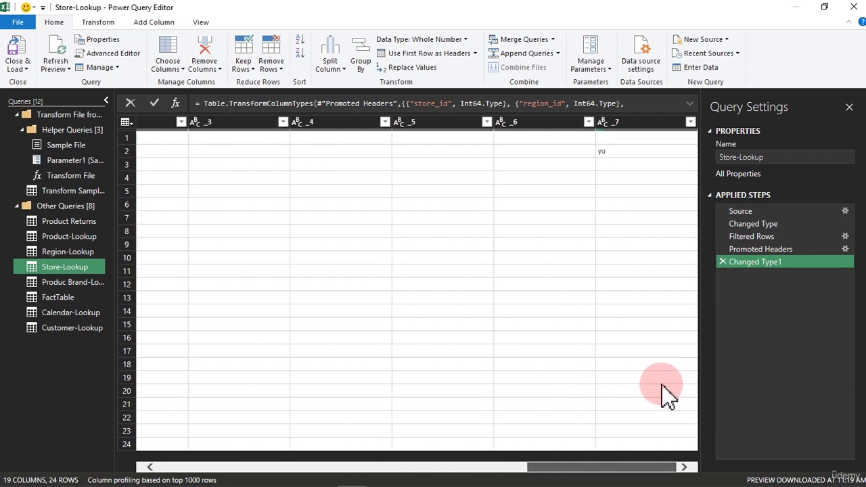
{"action": "left_click", "coordinate": [666, 126]}
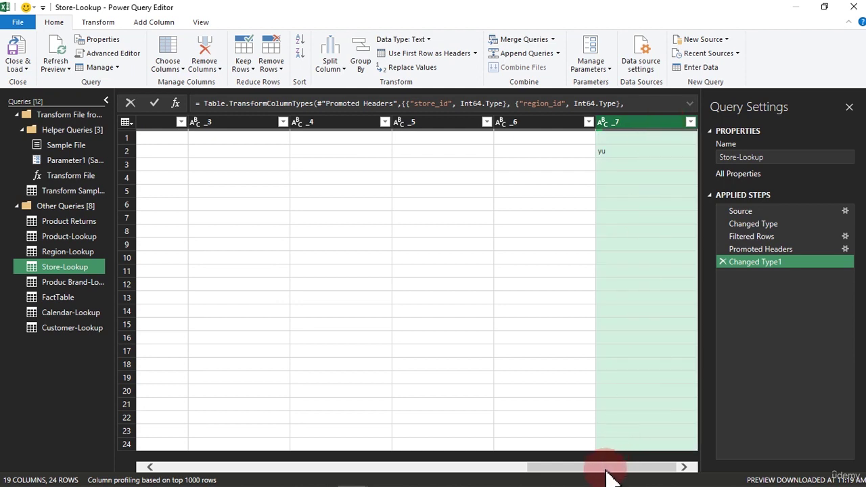
{"action": "left_click_drag", "start_coordinate": [608, 474], "coordinate": [475, 473]}
{"action": "left_click", "coordinate": [418, 134]}
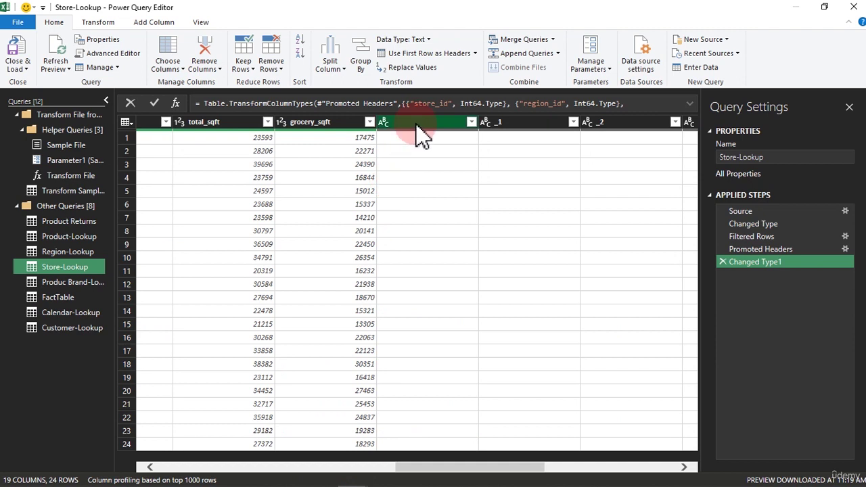
{"action": "key", "text": "ctrl+shift+End"}
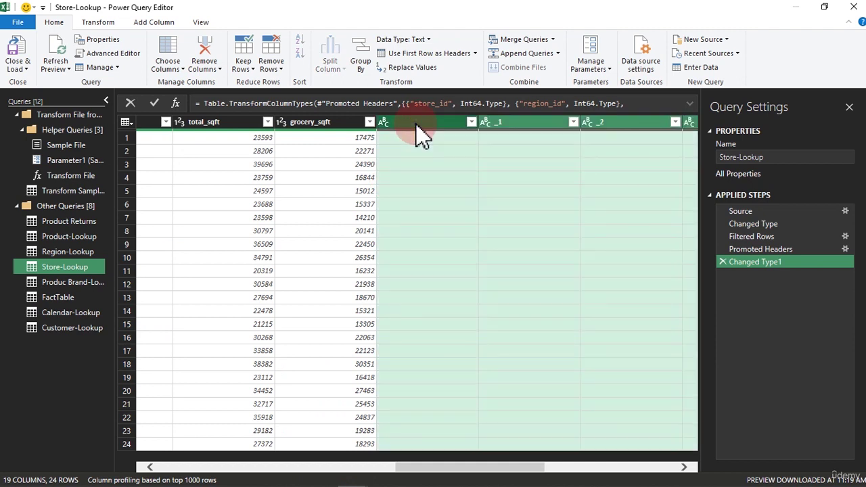
{"action": "key", "text": "Delete"}
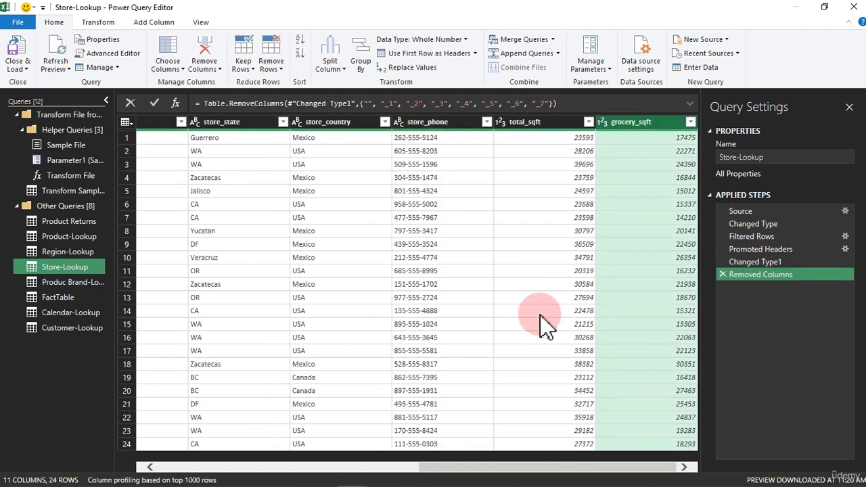
Remove the store_phone, total_sqft and grocery_sqft columns, leaving 8 columns.
{"action": "left_click", "coordinate": [510, 468]}
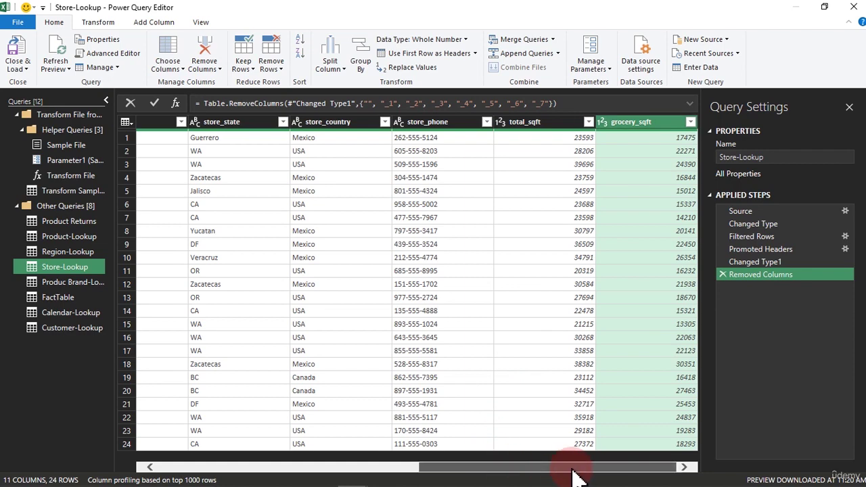
{"action": "left_click_drag", "start_coordinate": [535, 469], "coordinate": [571, 423]}
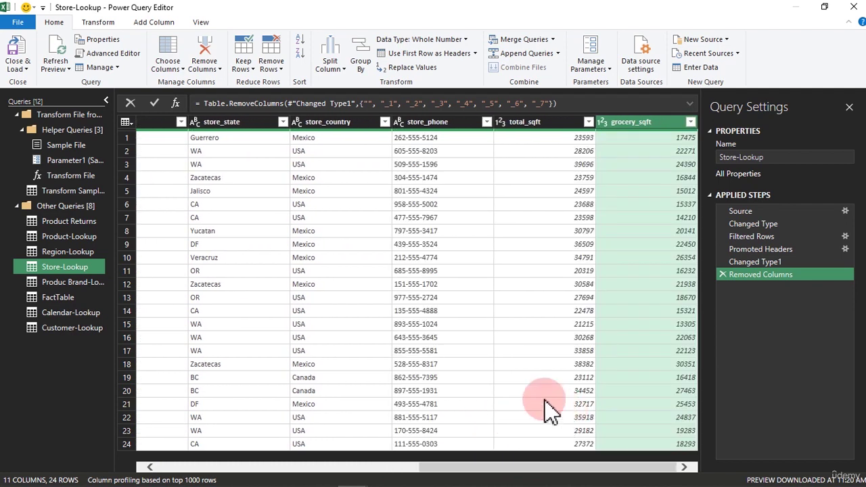
{"action": "left_click", "coordinate": [441, 123]}
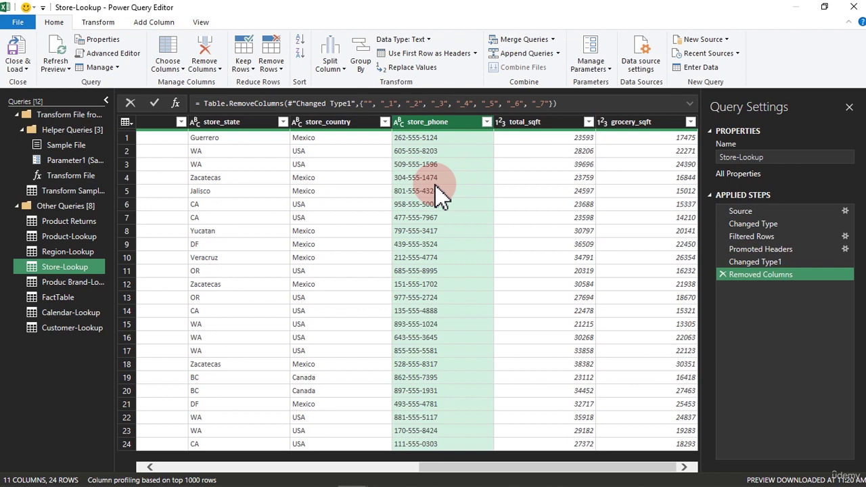
{"action": "left_click", "coordinate": [538, 123], "text": "ctrl"}
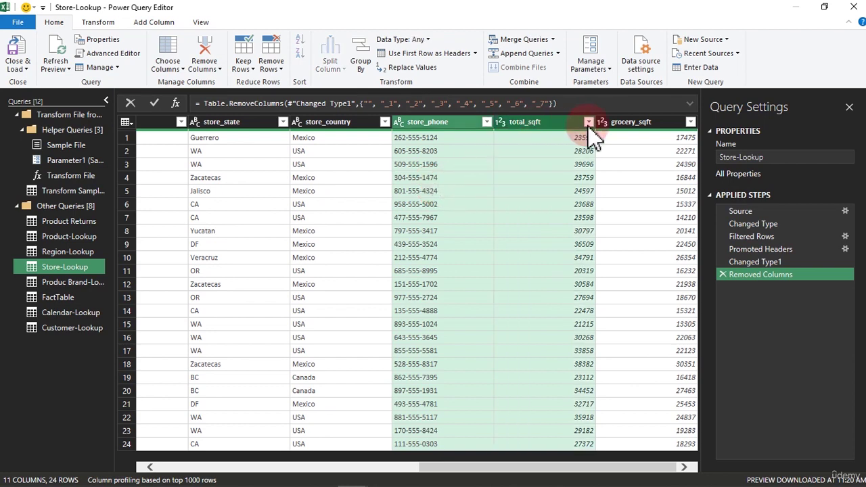
{"action": "left_click", "coordinate": [627, 123], "text": "ctrl"}
{"action": "key", "text": "Delete"}
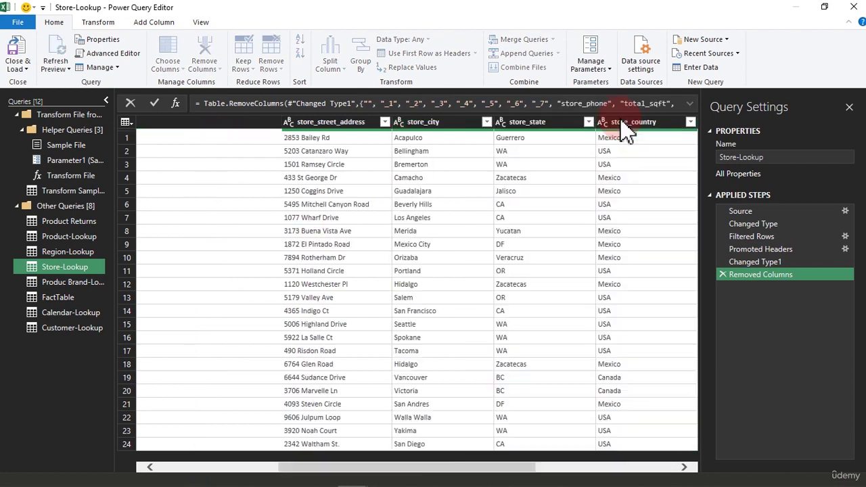
Close & Load the cleaned Store-Lookup query, then open the Power Pivot data model in Data View.
{"action": "left_click", "coordinate": [19, 57]}
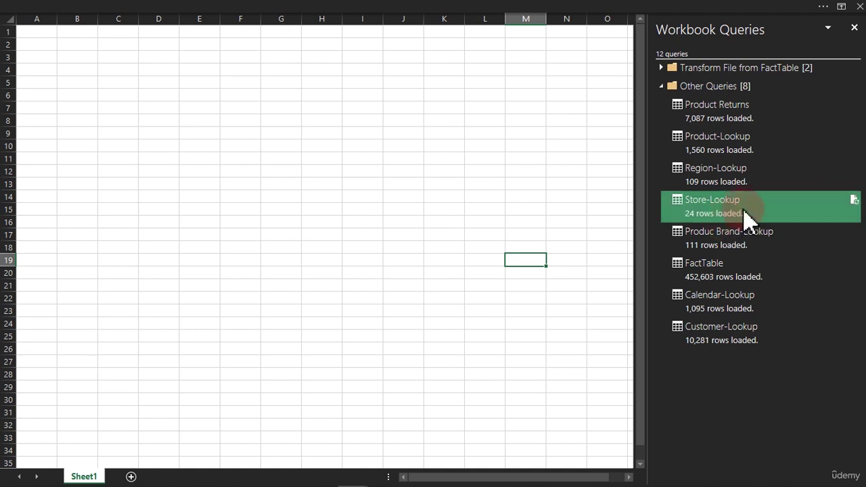
{"action": "left_click", "coordinate": [280, 8]}
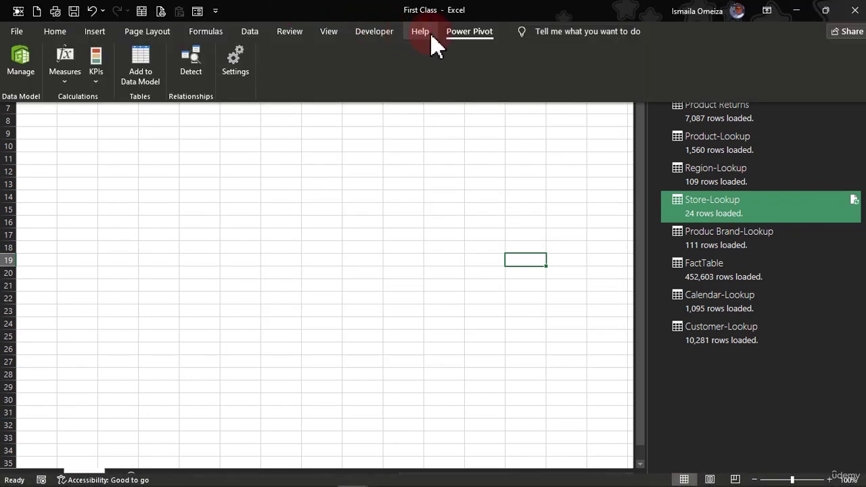
{"action": "left_click", "coordinate": [21, 68]}
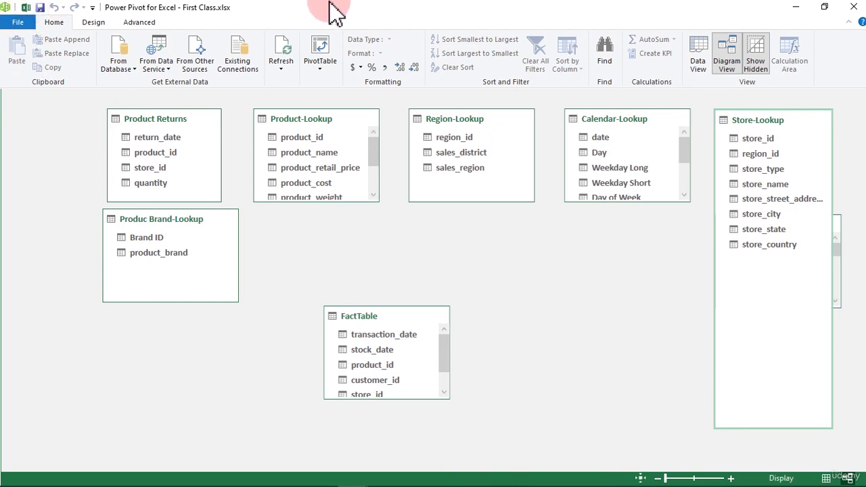
{"action": "left_click", "coordinate": [699, 49]}
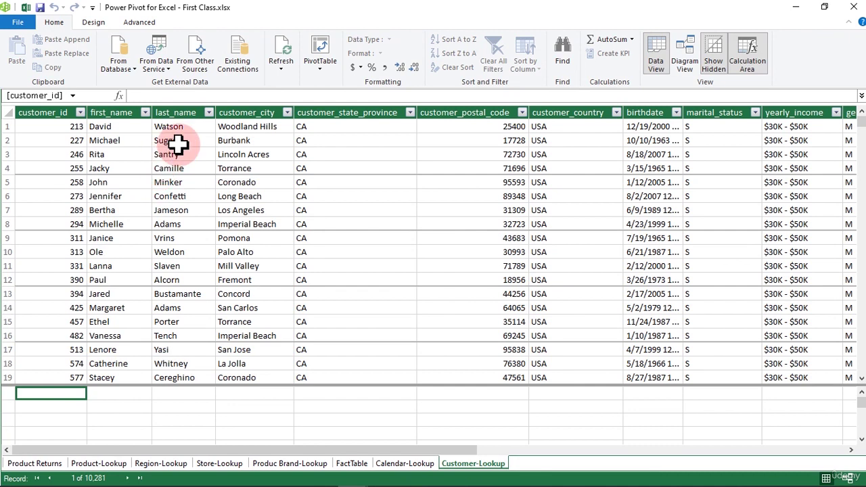
{"action": "left_click", "coordinate": [40, 465]}
{"action": "left_click", "coordinate": [77, 464]}
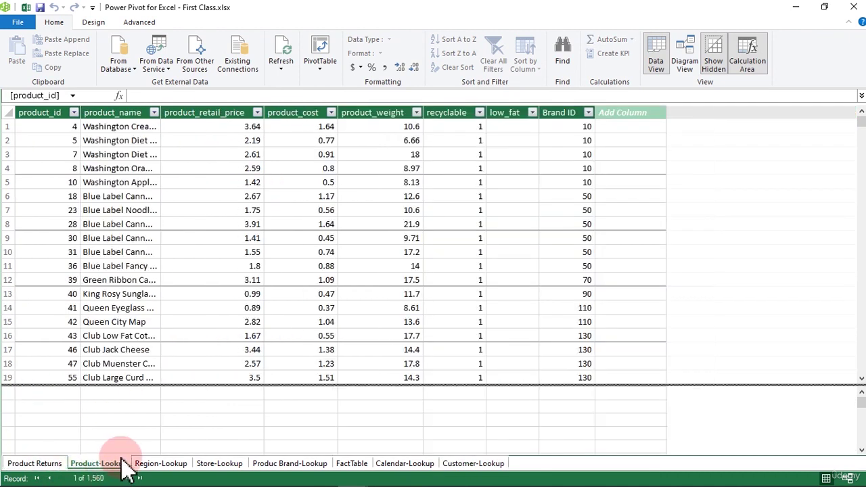
{"action": "left_click", "coordinate": [148, 466]}
{"action": "left_click", "coordinate": [210, 467]}
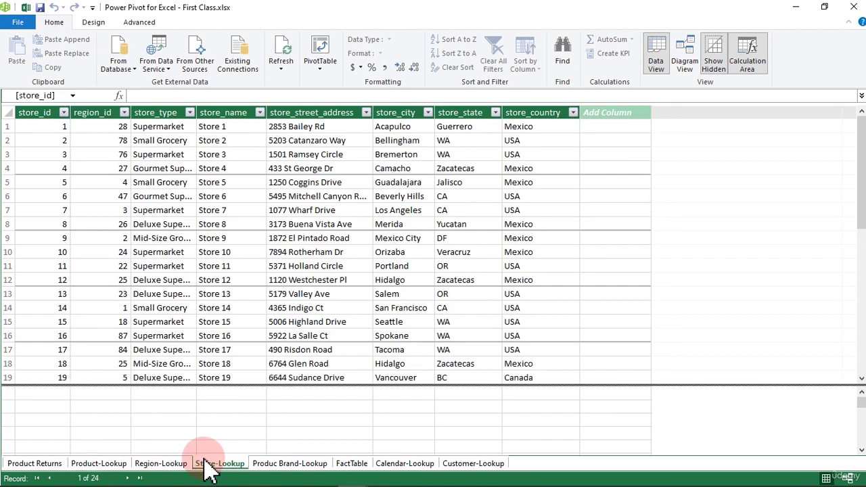
{"action": "left_click", "coordinate": [291, 466]}
{"action": "left_click", "coordinate": [352, 466]}
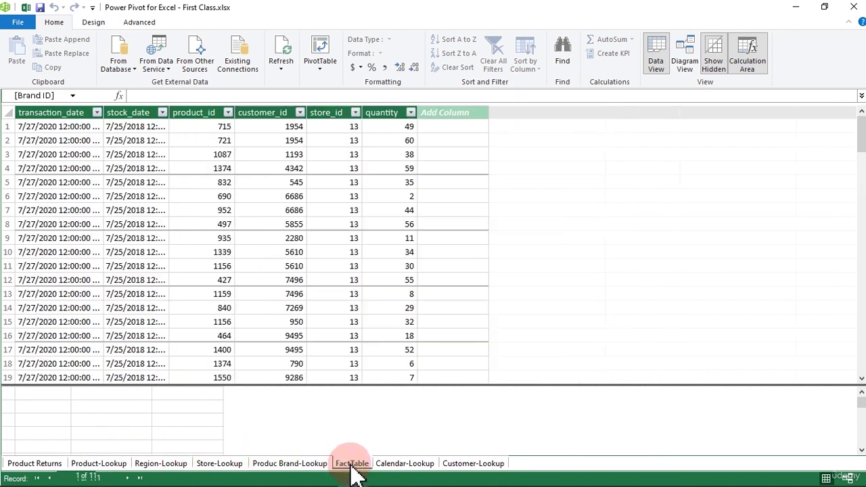
{"action": "left_click", "coordinate": [393, 466]}
{"action": "left_click", "coordinate": [461, 467]}
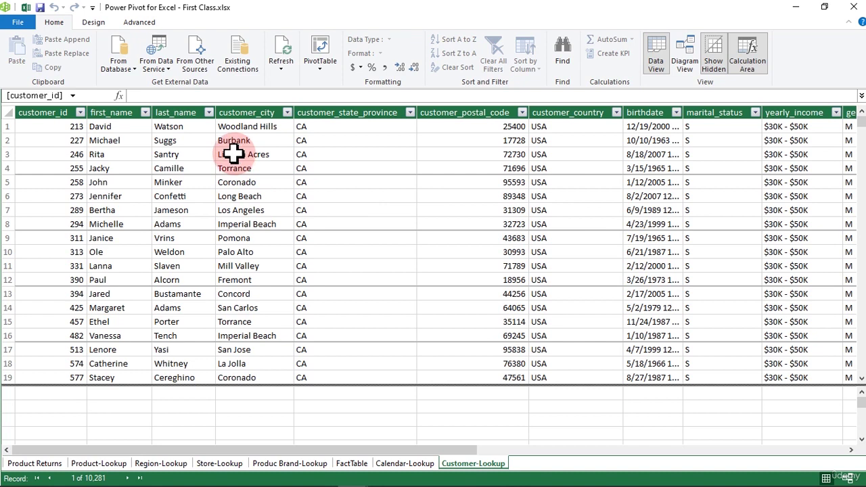
In Diagram View, shift Product tables left, shorten Store-Lookup, and place Customer-Lookup below Calendar-Lookup.
{"action": "left_click", "coordinate": [690, 48]}
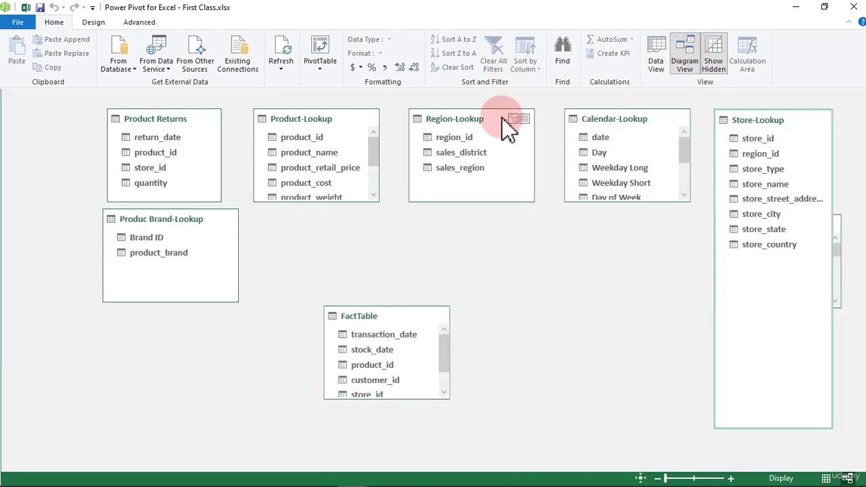
{"action": "left_click_drag", "start_coordinate": [171, 225], "coordinate": [161, 250]}
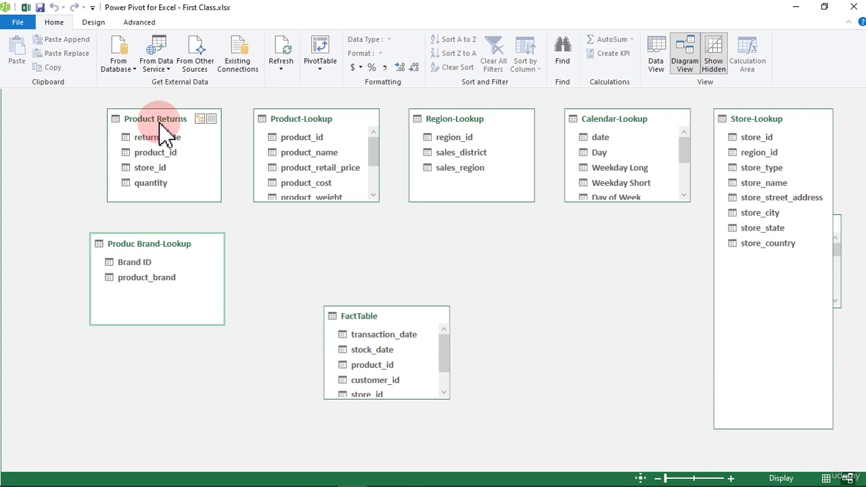
{"action": "left_click_drag", "start_coordinate": [163, 121], "coordinate": [119, 121]}
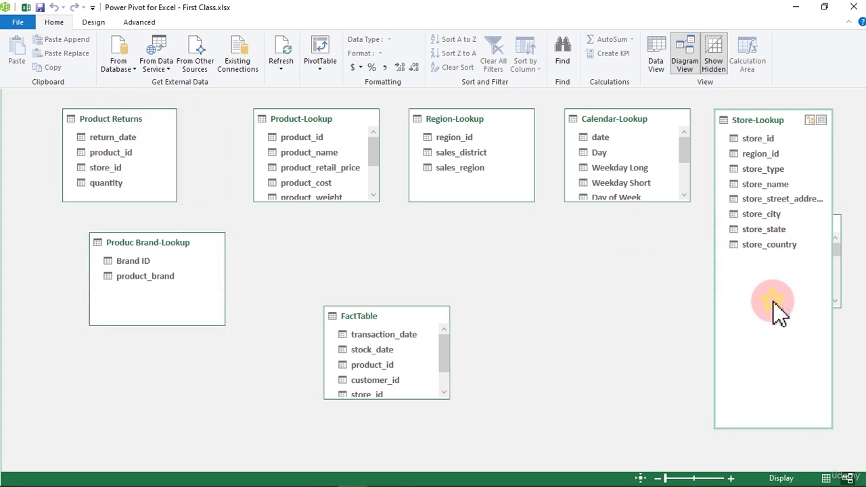
{"action": "left_click_drag", "start_coordinate": [785, 429], "coordinate": [785, 271]}
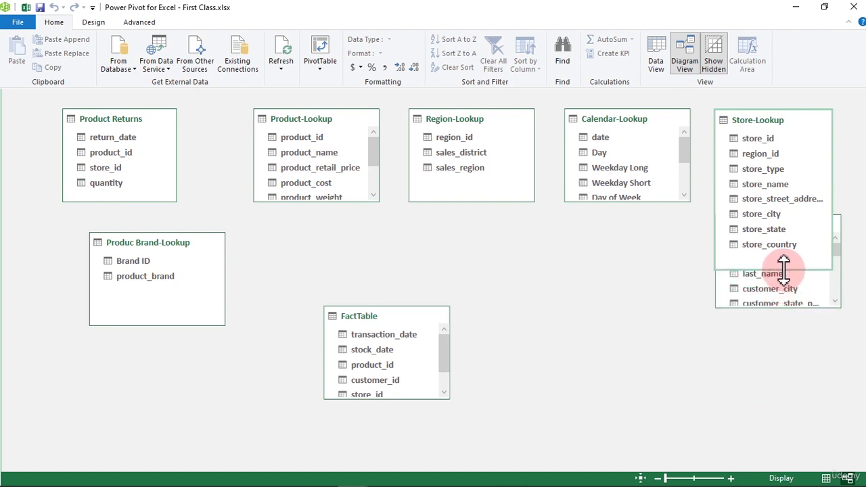
{"action": "left_click_drag", "start_coordinate": [804, 122], "coordinate": [815, 121]}
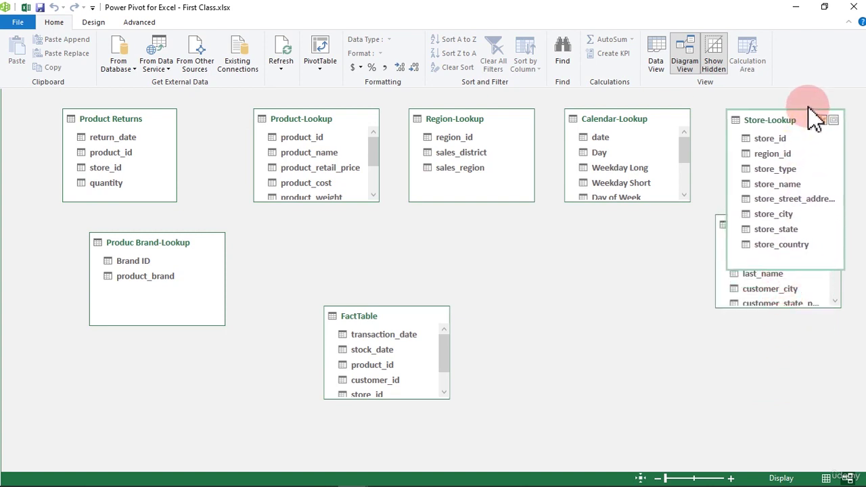
{"action": "left_click", "coordinate": [722, 237]}
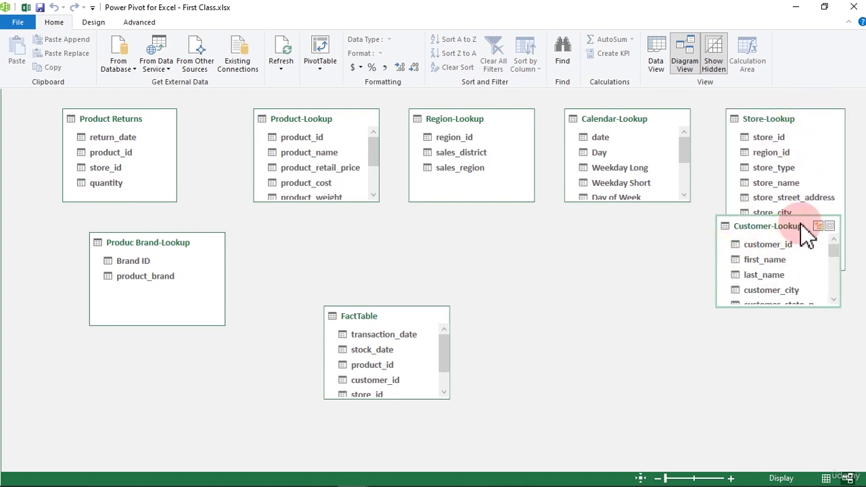
{"action": "left_click_drag", "start_coordinate": [800, 226], "coordinate": [649, 256]}
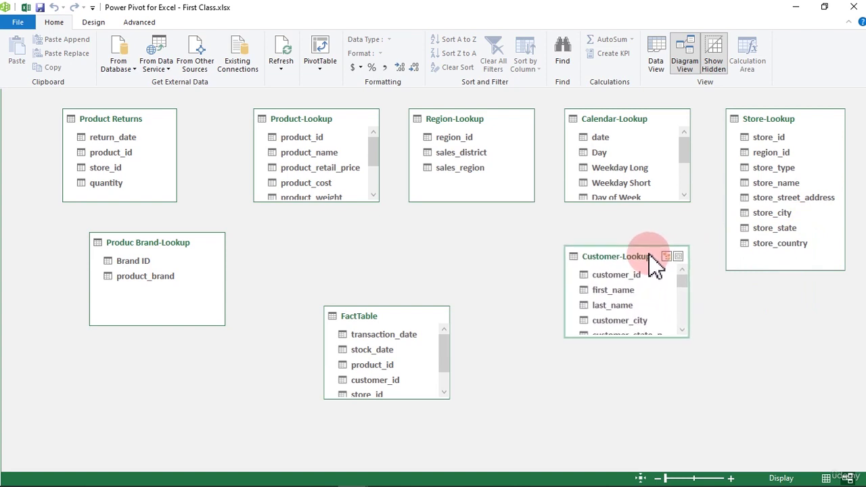